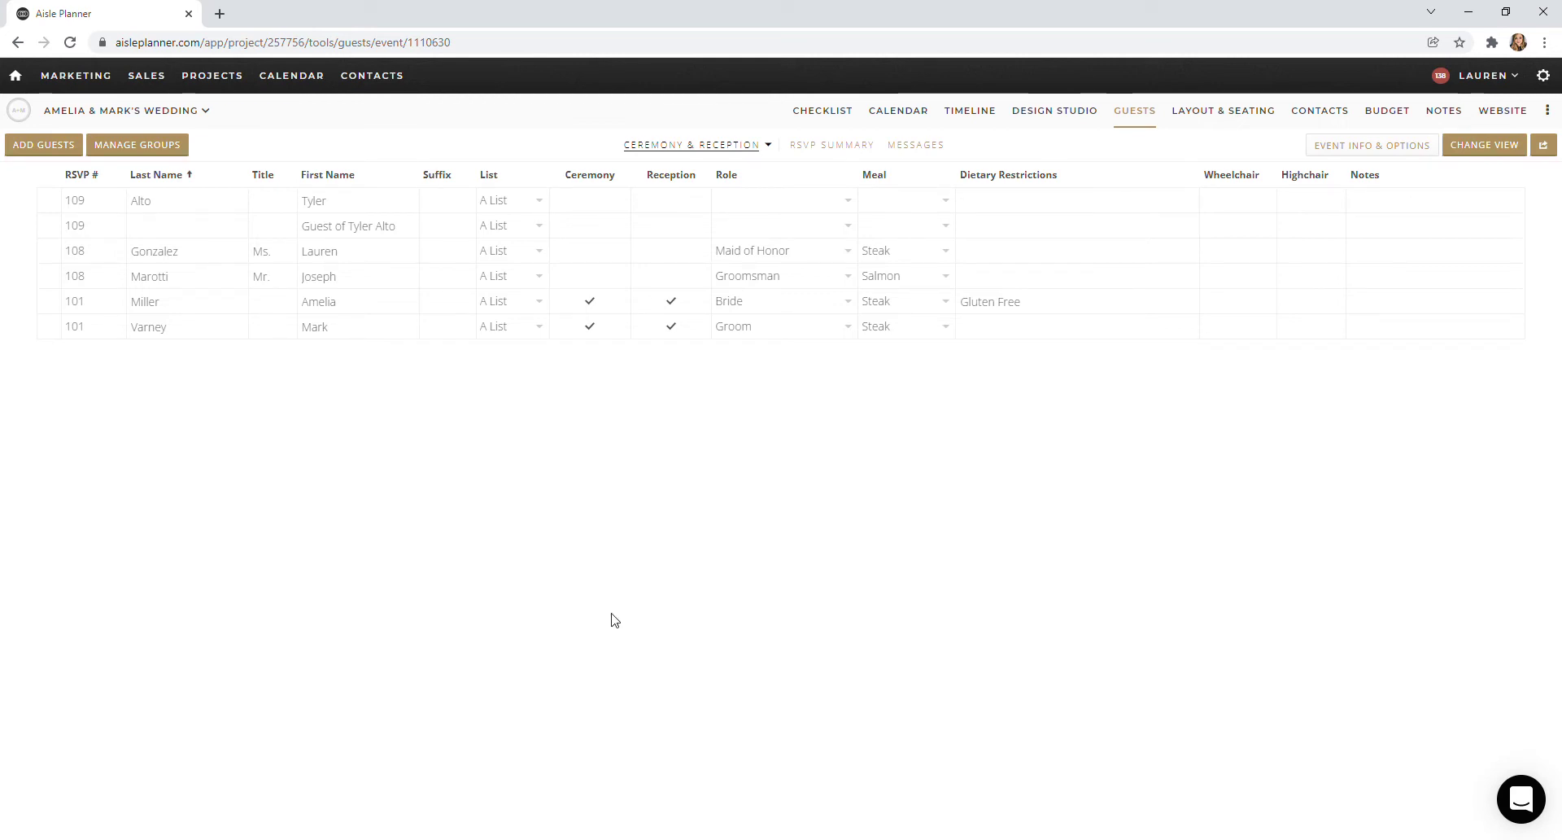
- Look over the maid of honor's party details, then group the guest list by guest parties
left_click(91, 259)
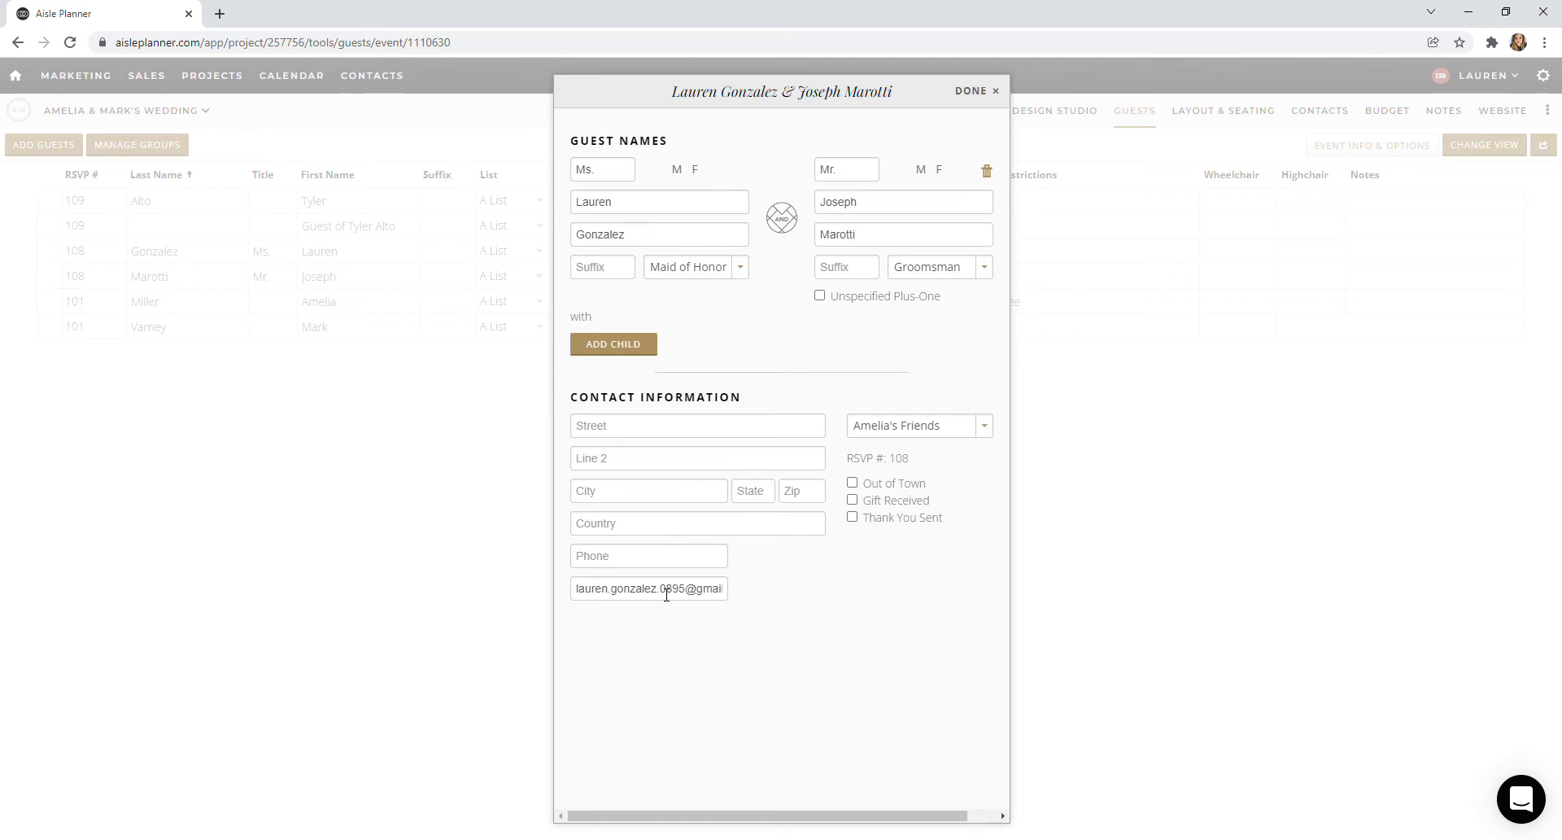
left_click(1206, 515)
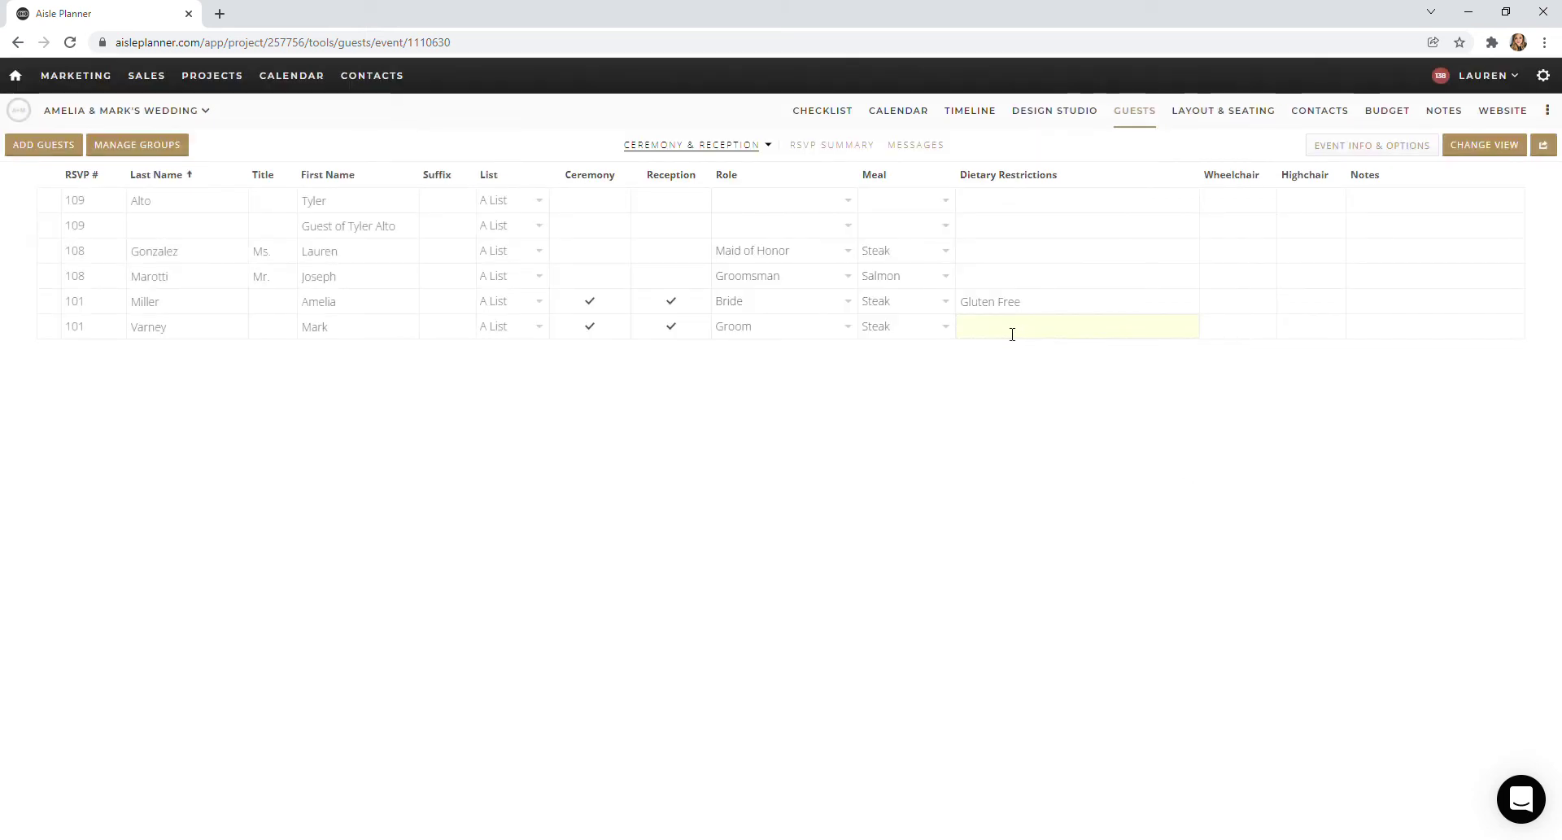
left_click(1487, 151)
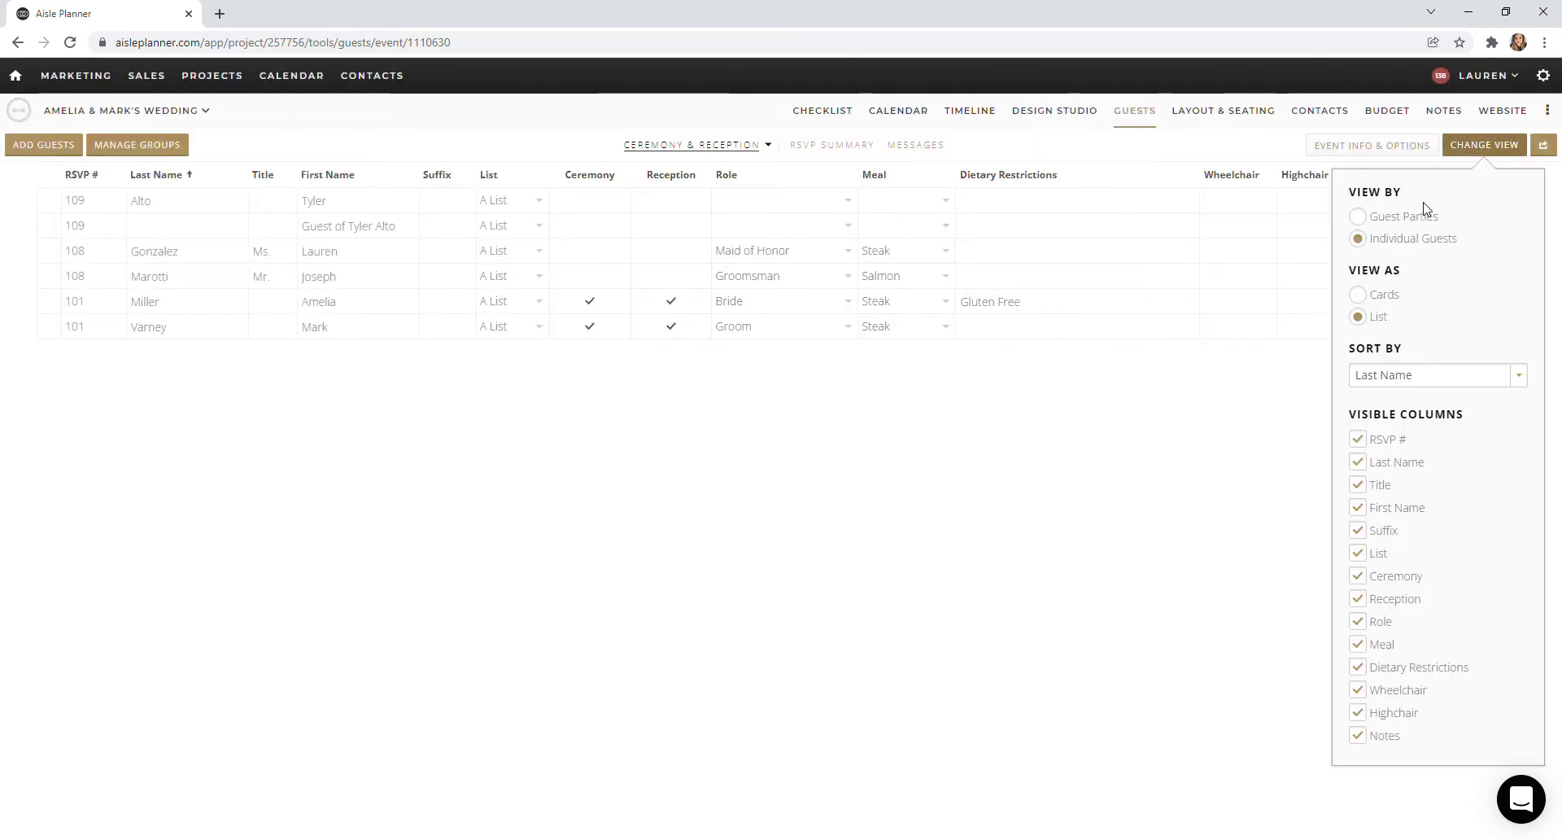
left_click(1421, 216)
left_click(894, 635)
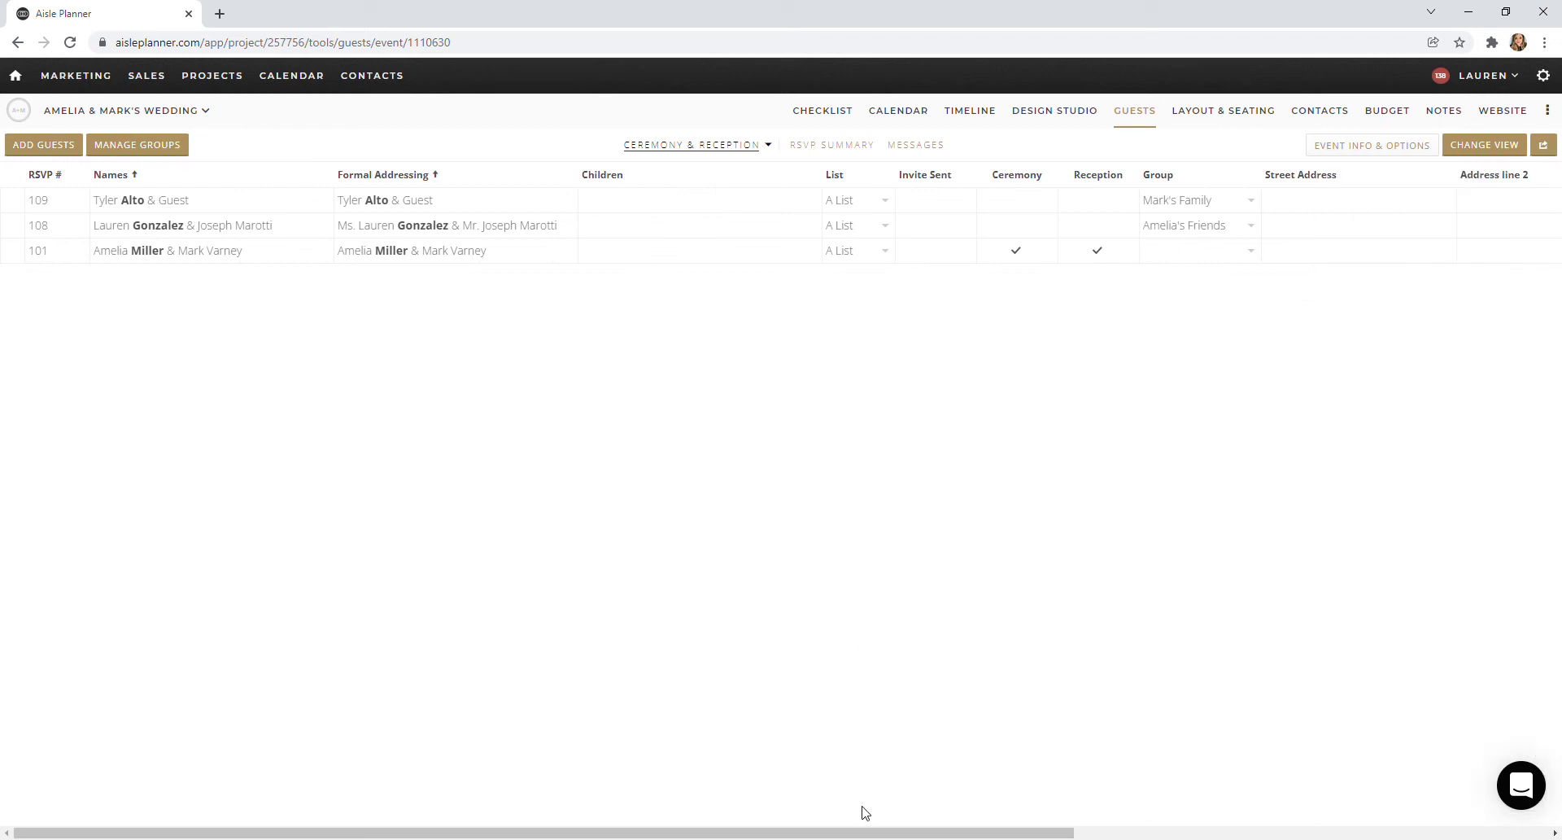
left_click_drag(860, 831, 680, 794)
- Start the first guest message from the Messages page as a new Online RSVP
left_click(923, 146)
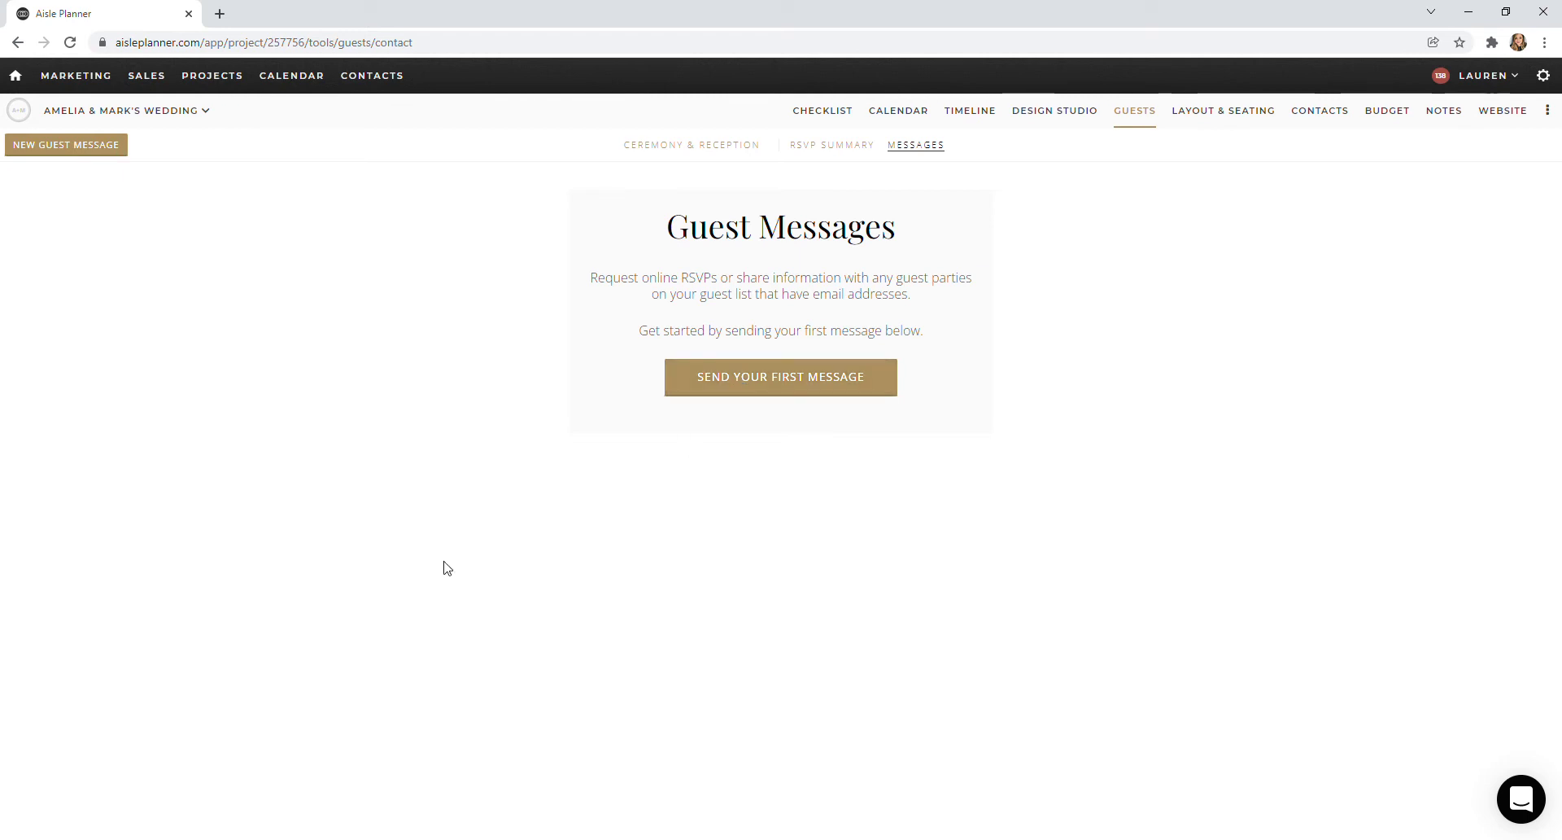
left_click(779, 377)
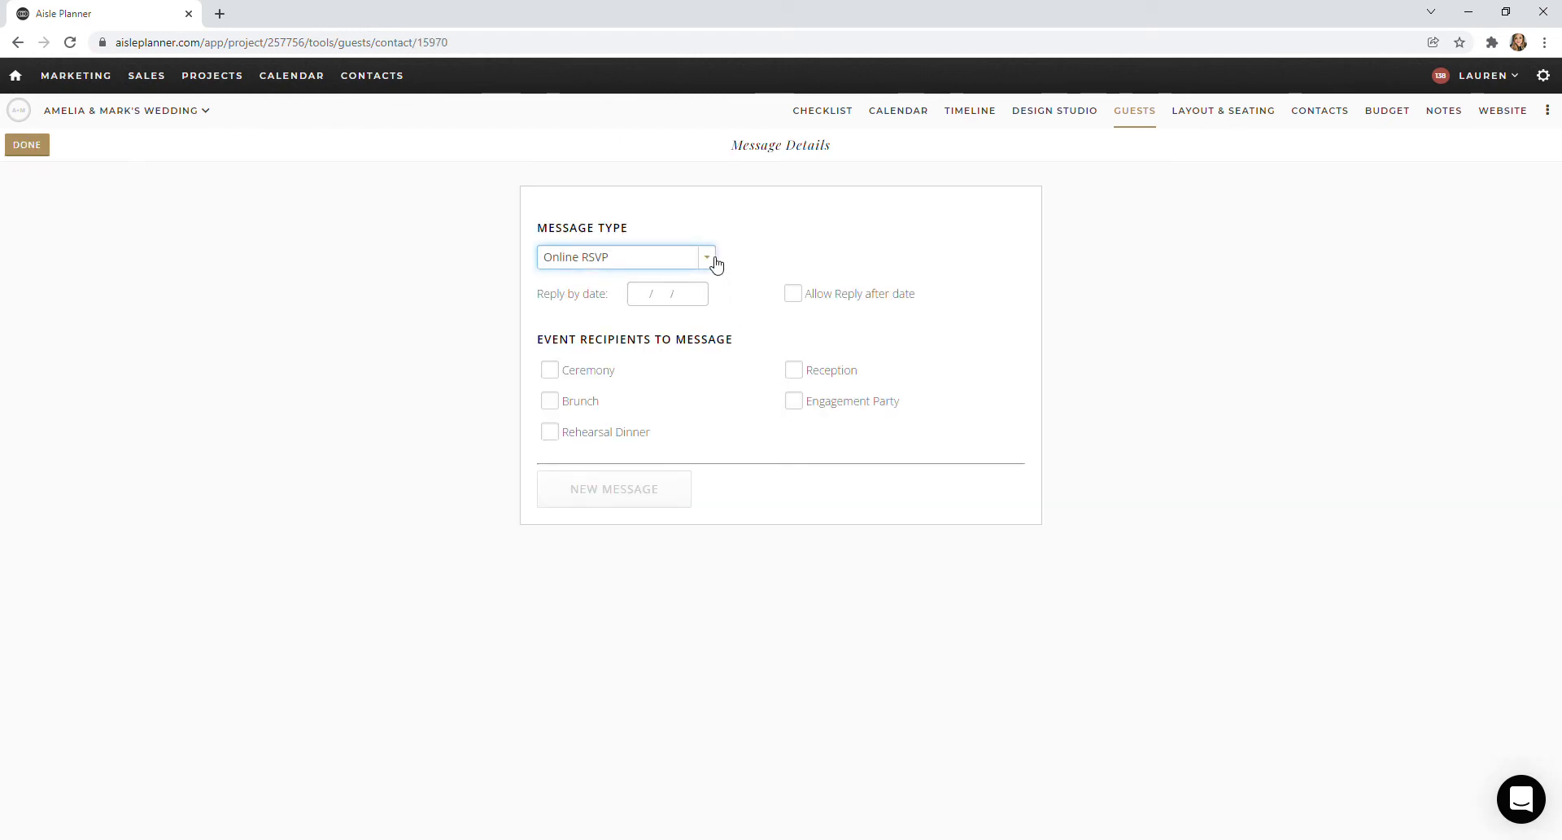
- Set reply-by date 01/15/2022, choose Ceremony and Reception recipients, and create the message
left_click(637, 302)
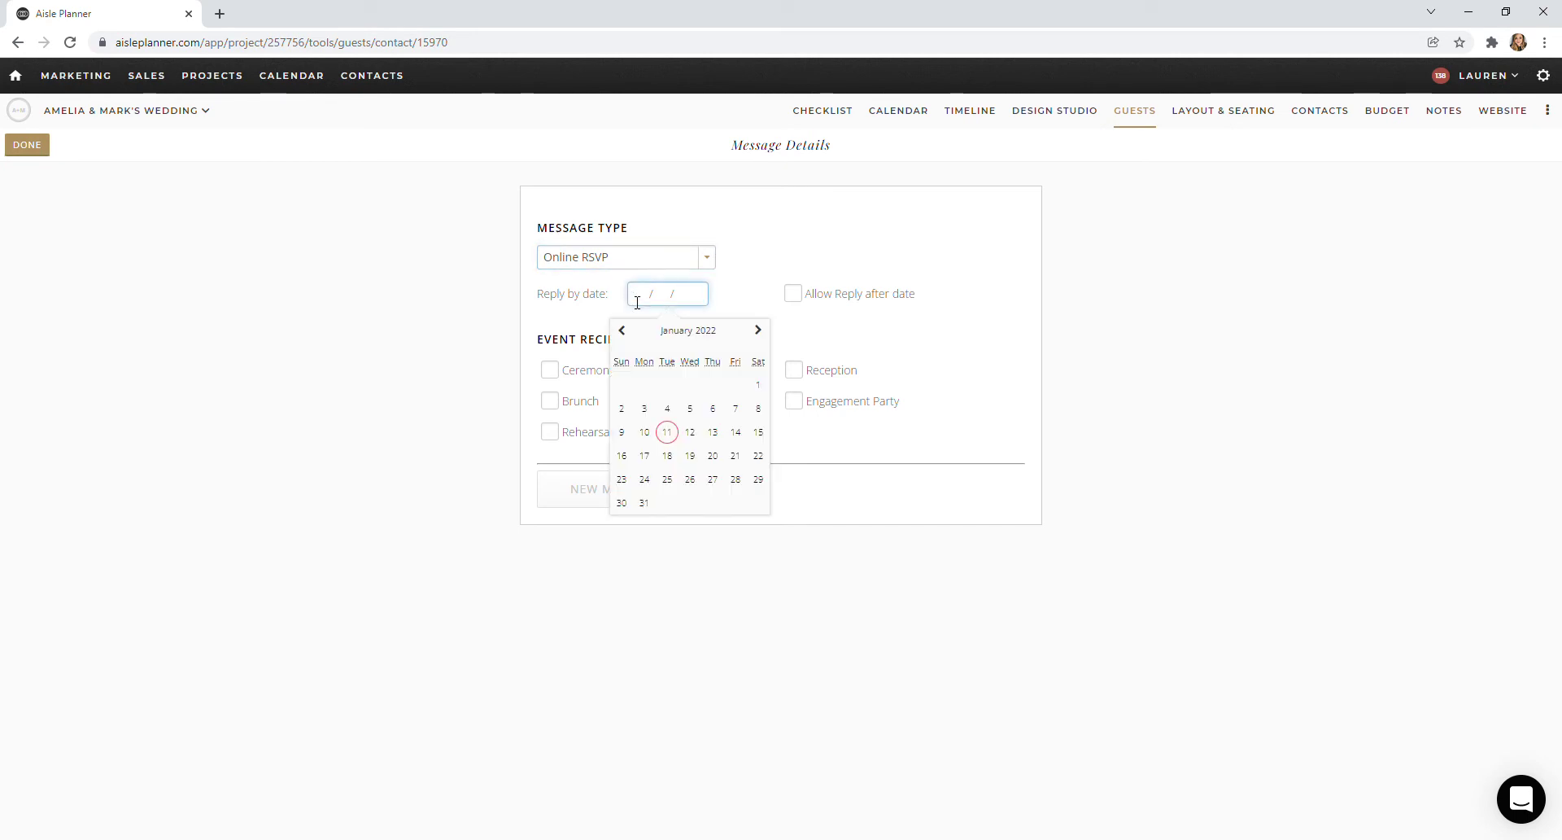
left_click(759, 433)
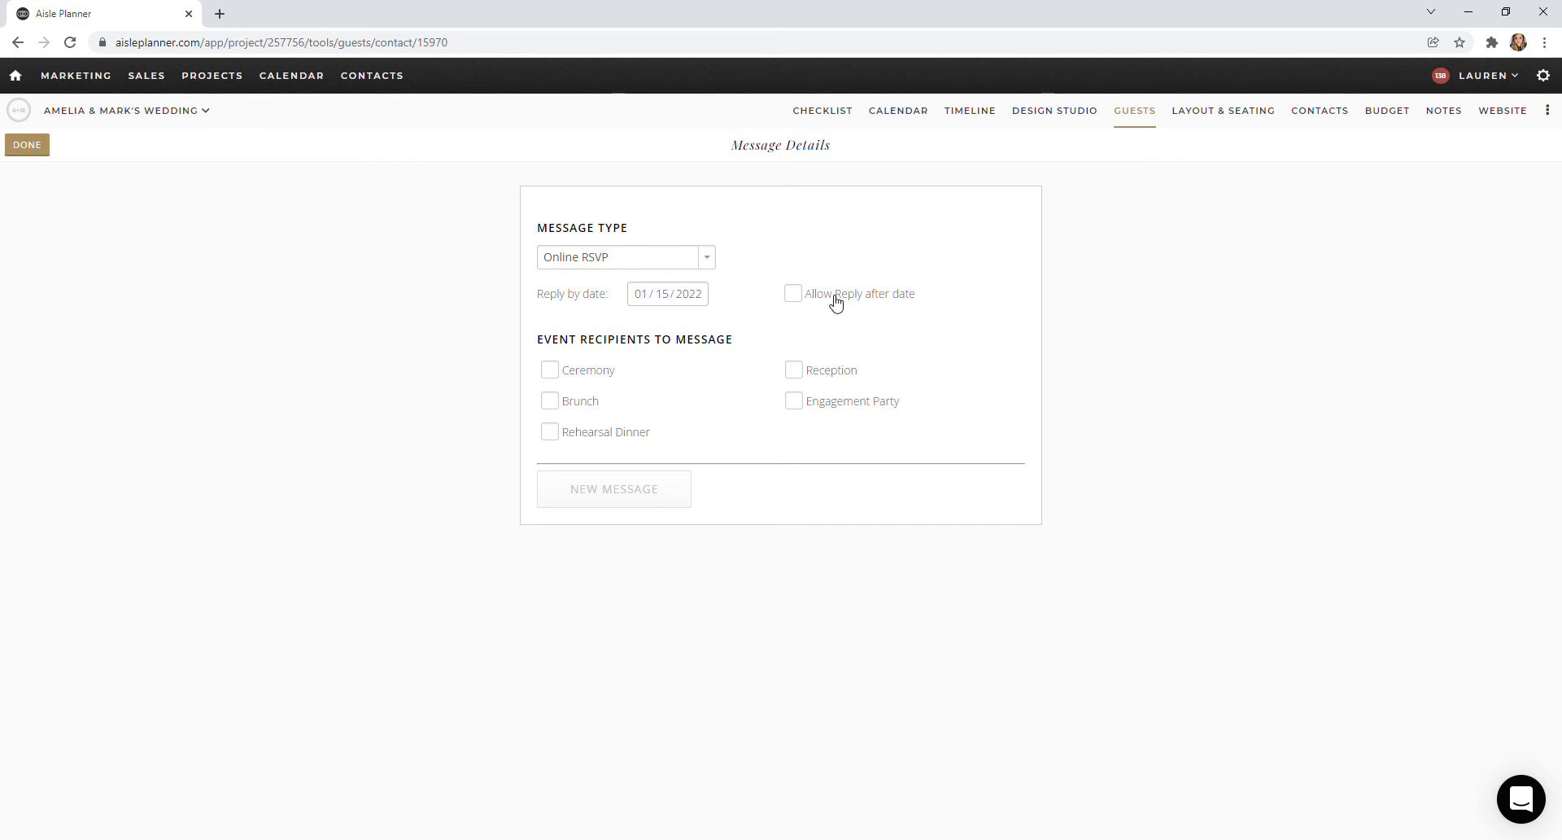
left_click(551, 376)
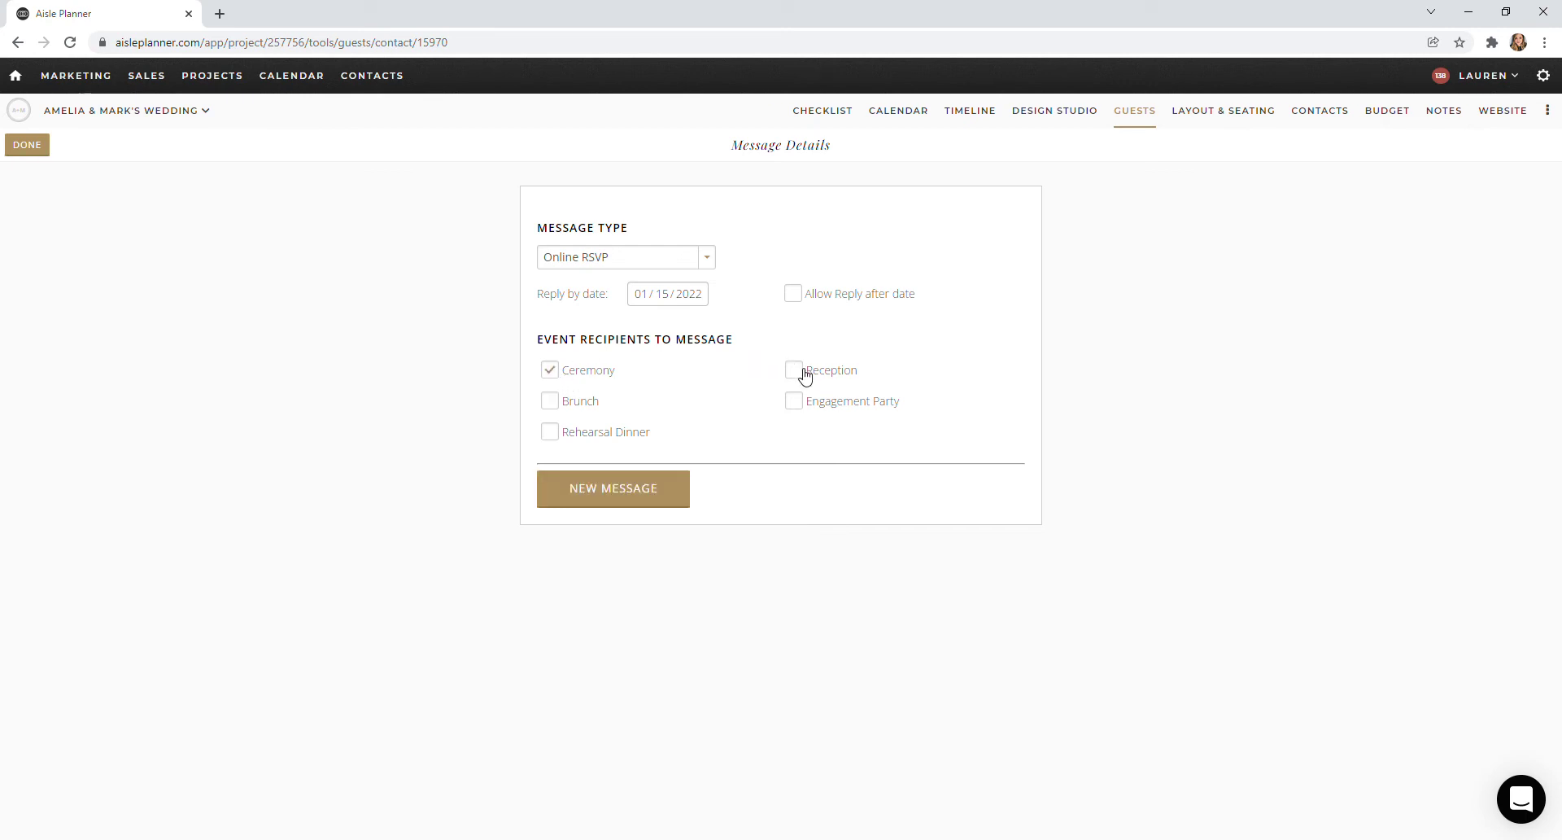
left_click(804, 375)
left_click(596, 493)
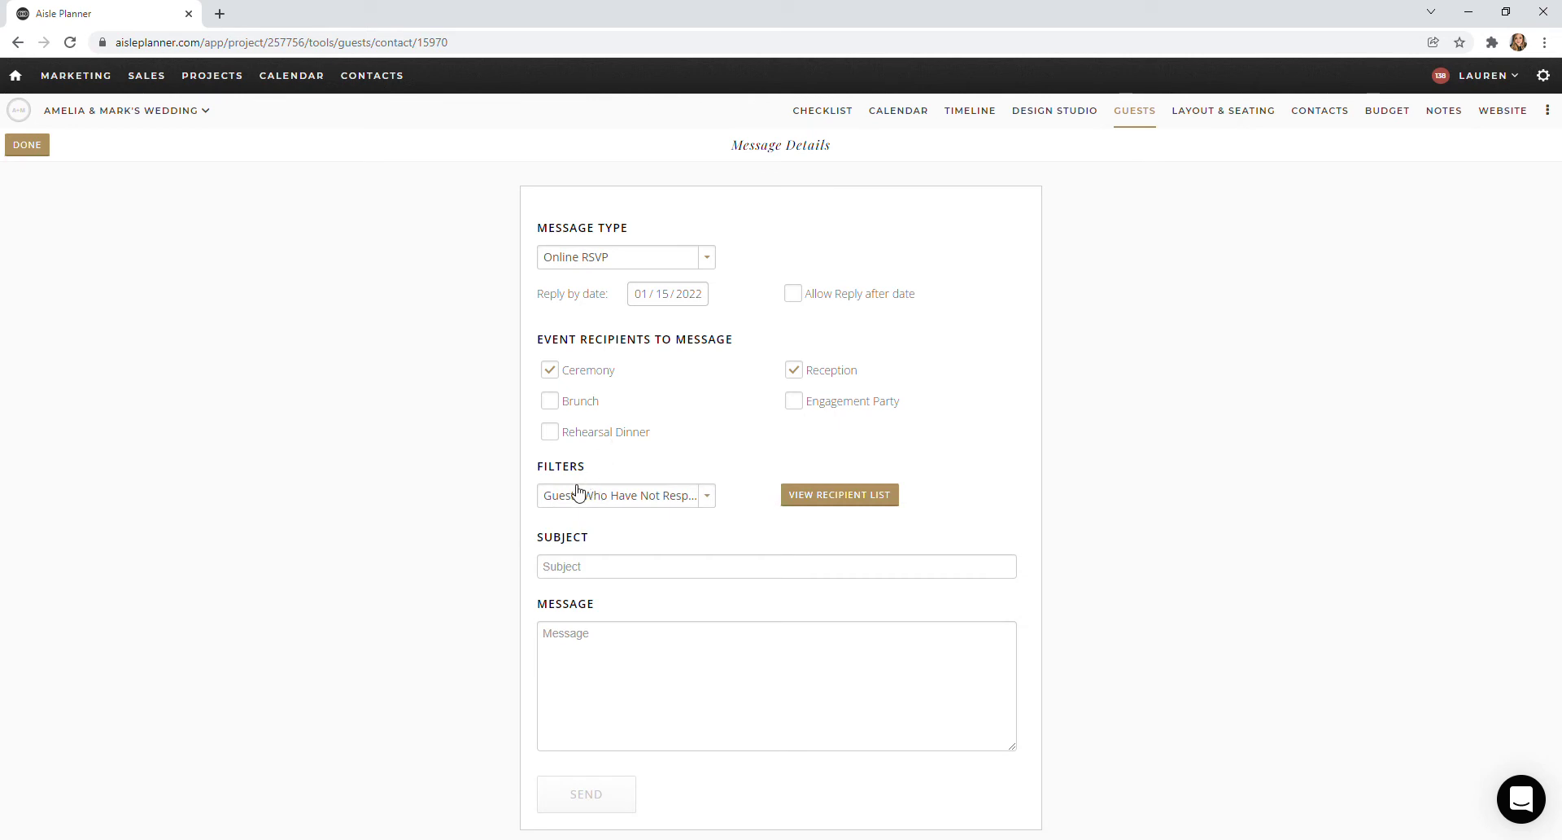
- Address the RSVP message to All Guests with the subject 'Wedding RSVP's'
left_click(577, 493)
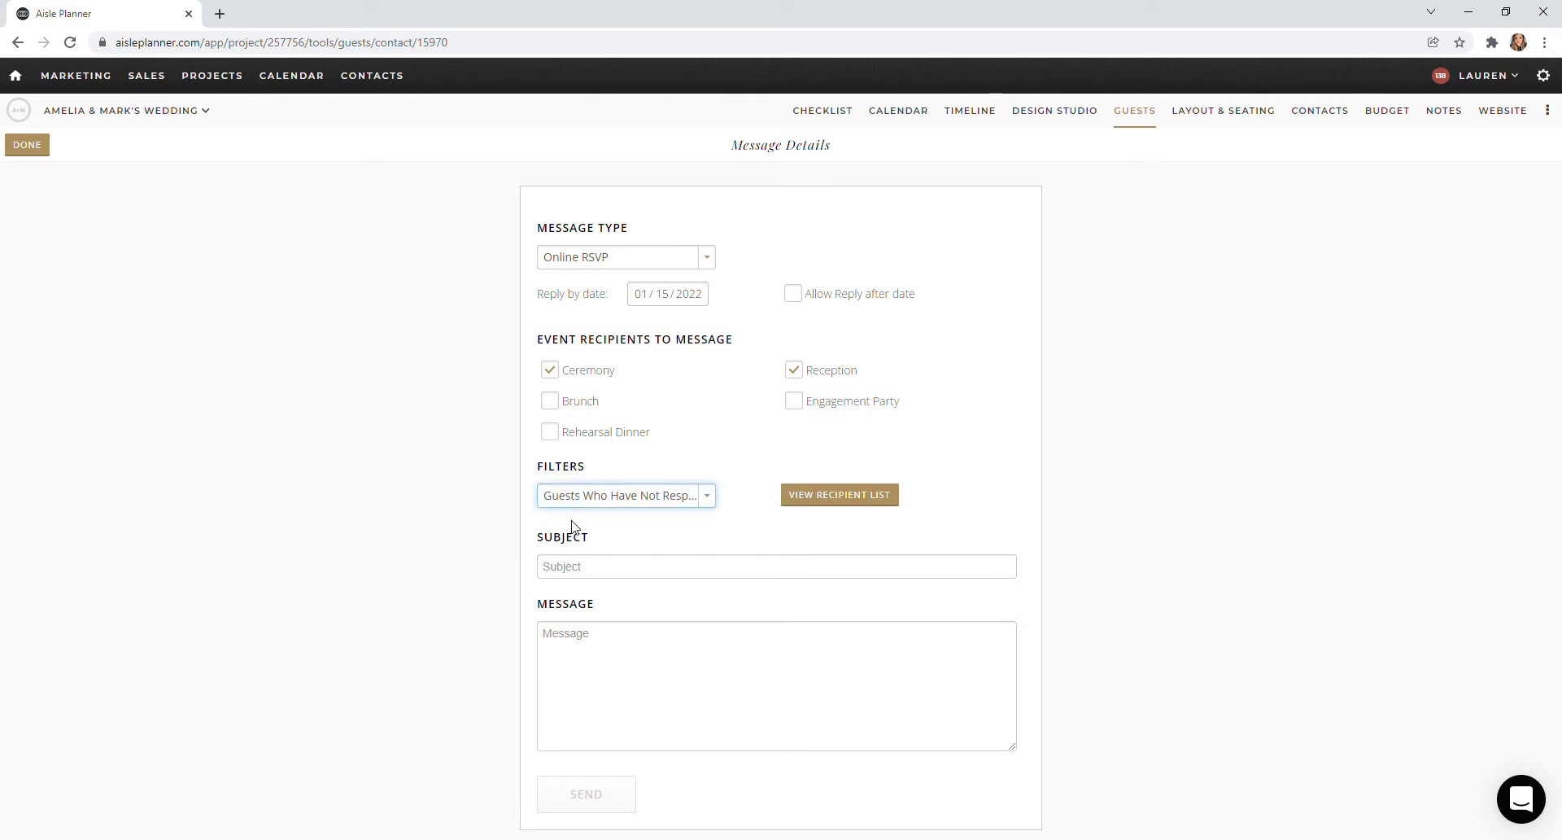
left_click(572, 527)
left_click(663, 572)
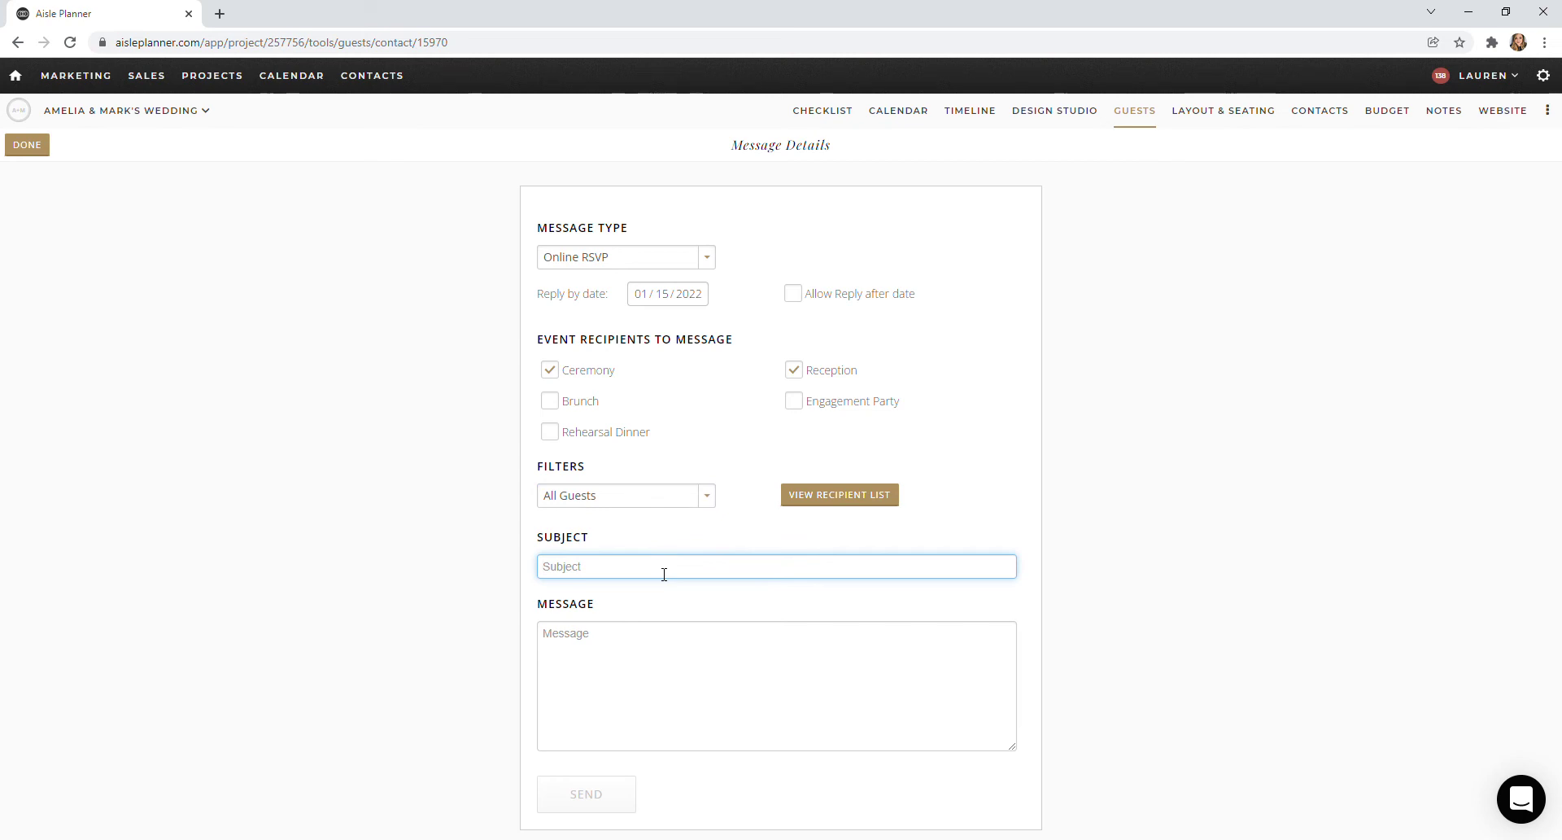
type("Wedding RSVP's")
left_click(674, 668)
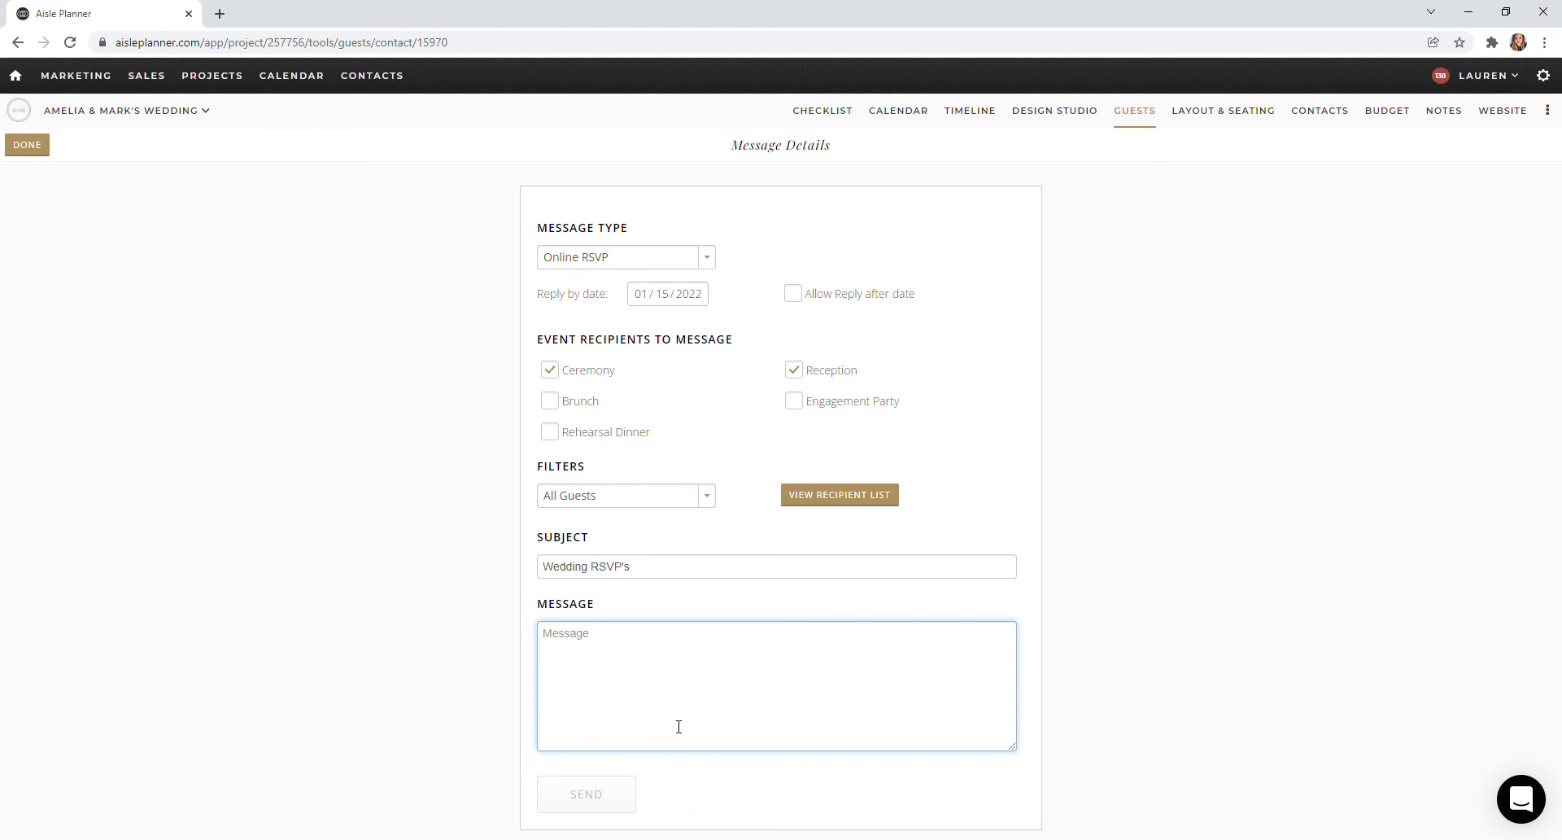
- Write a body greeting family and friends, asking them to RSVP via the link, signed by the couple, then send it
type("Hellop")
key("BackSpace")
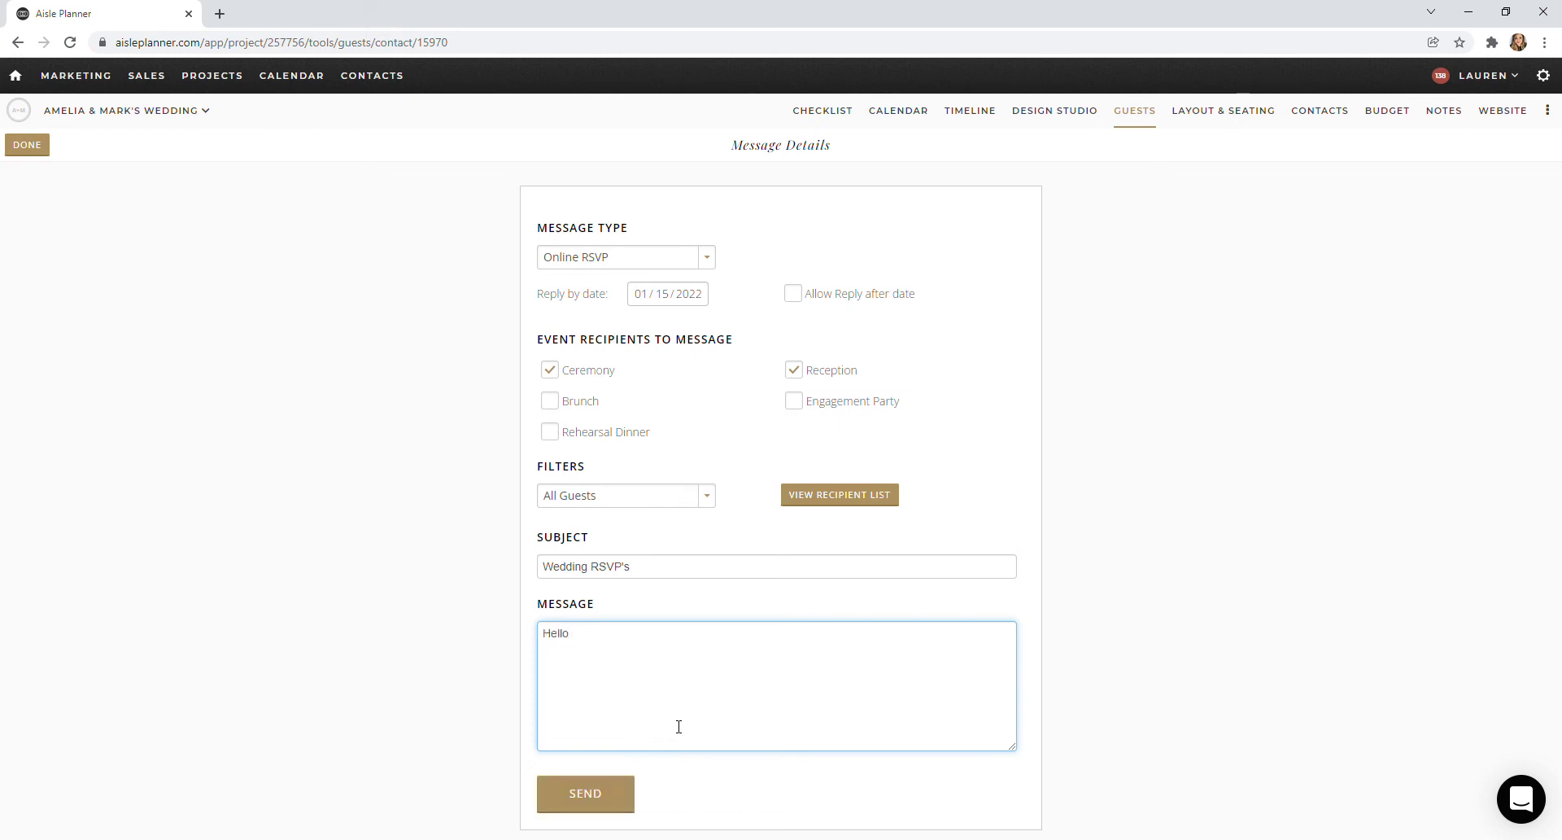
type("Family and Friends,")
key("Return")
type("Please use this")
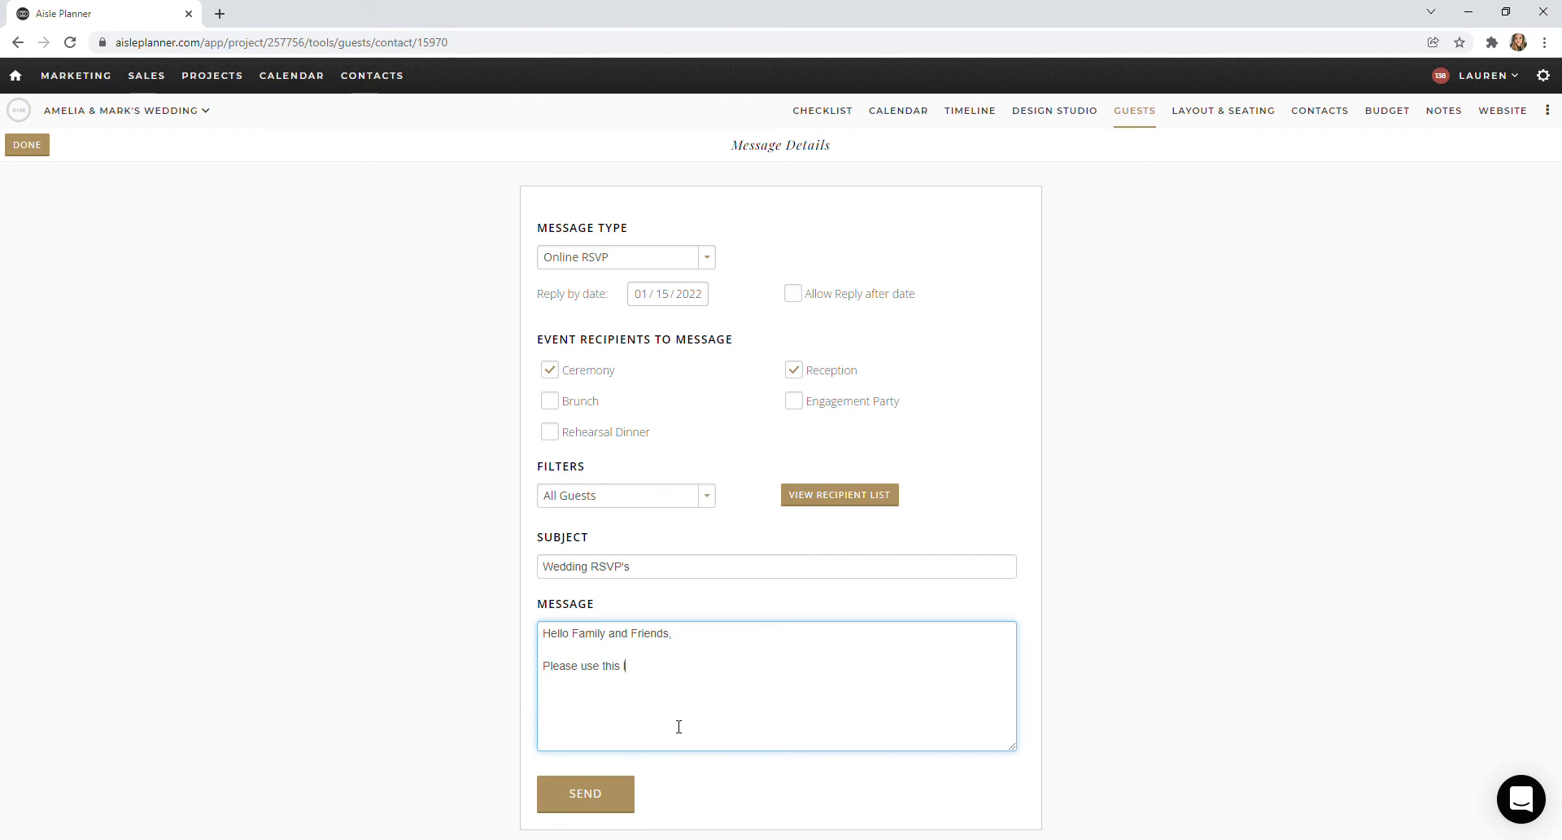
type(" link to RSVO")
type("P to our wedding")
type("xoxo")
type("A")
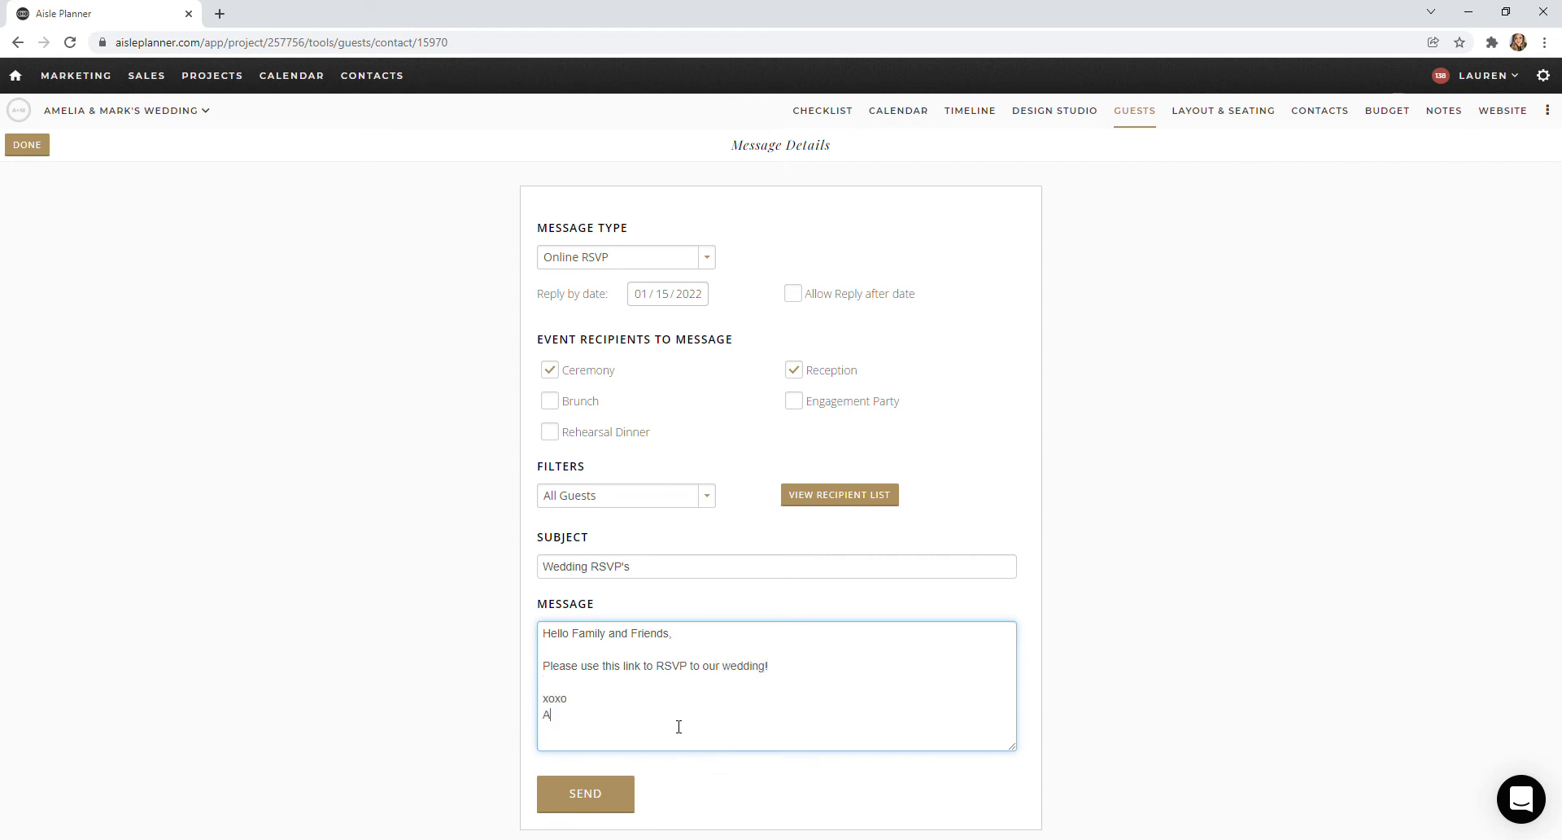
type("melia and Mark")
left_click(573, 797)
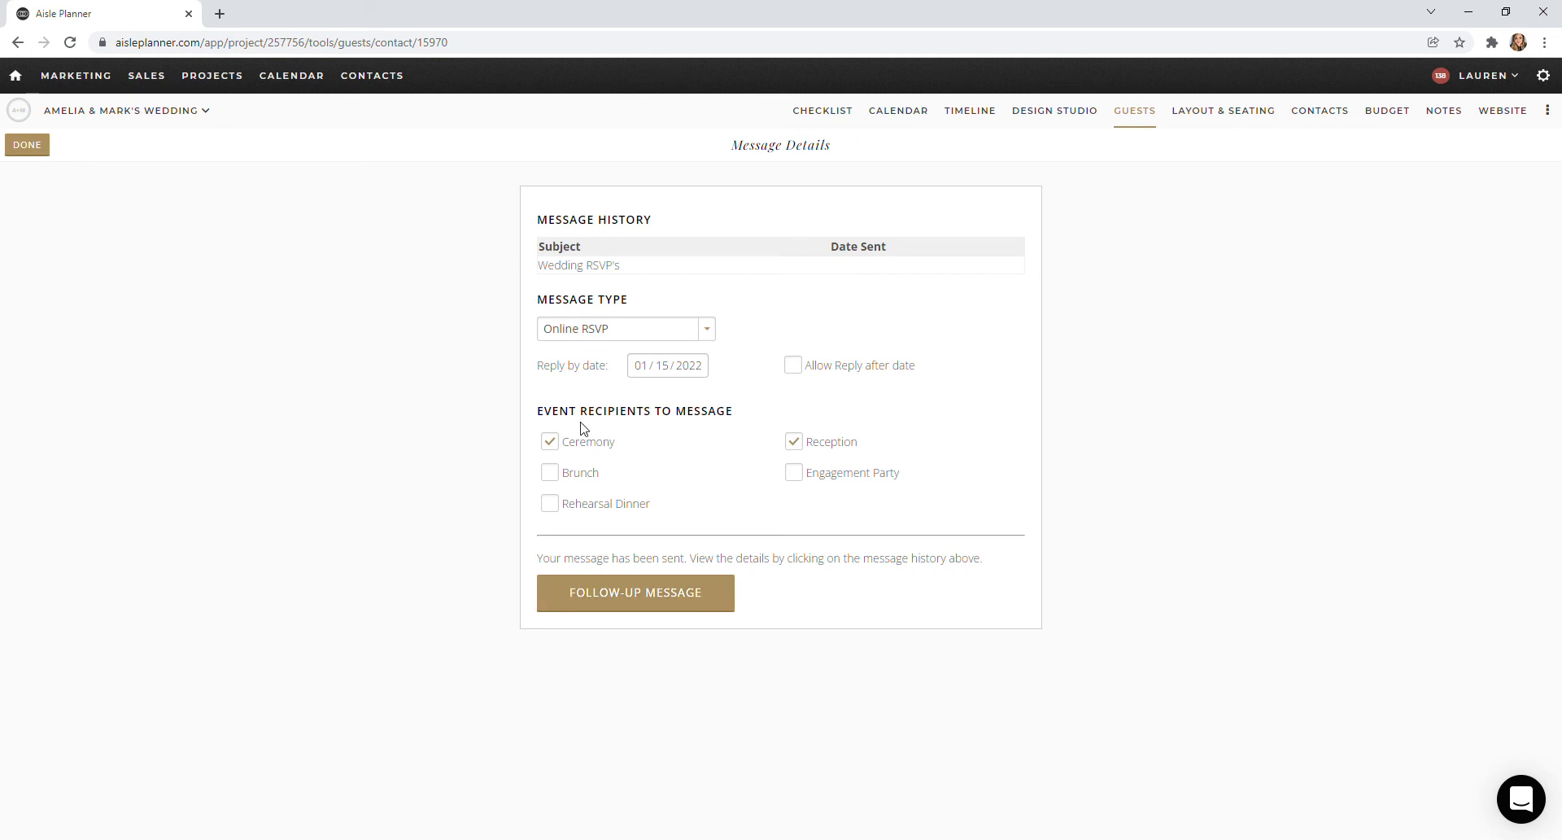
- Open a follow-up message, check its recipient filter, then return to the messages list
left_click(577, 602)
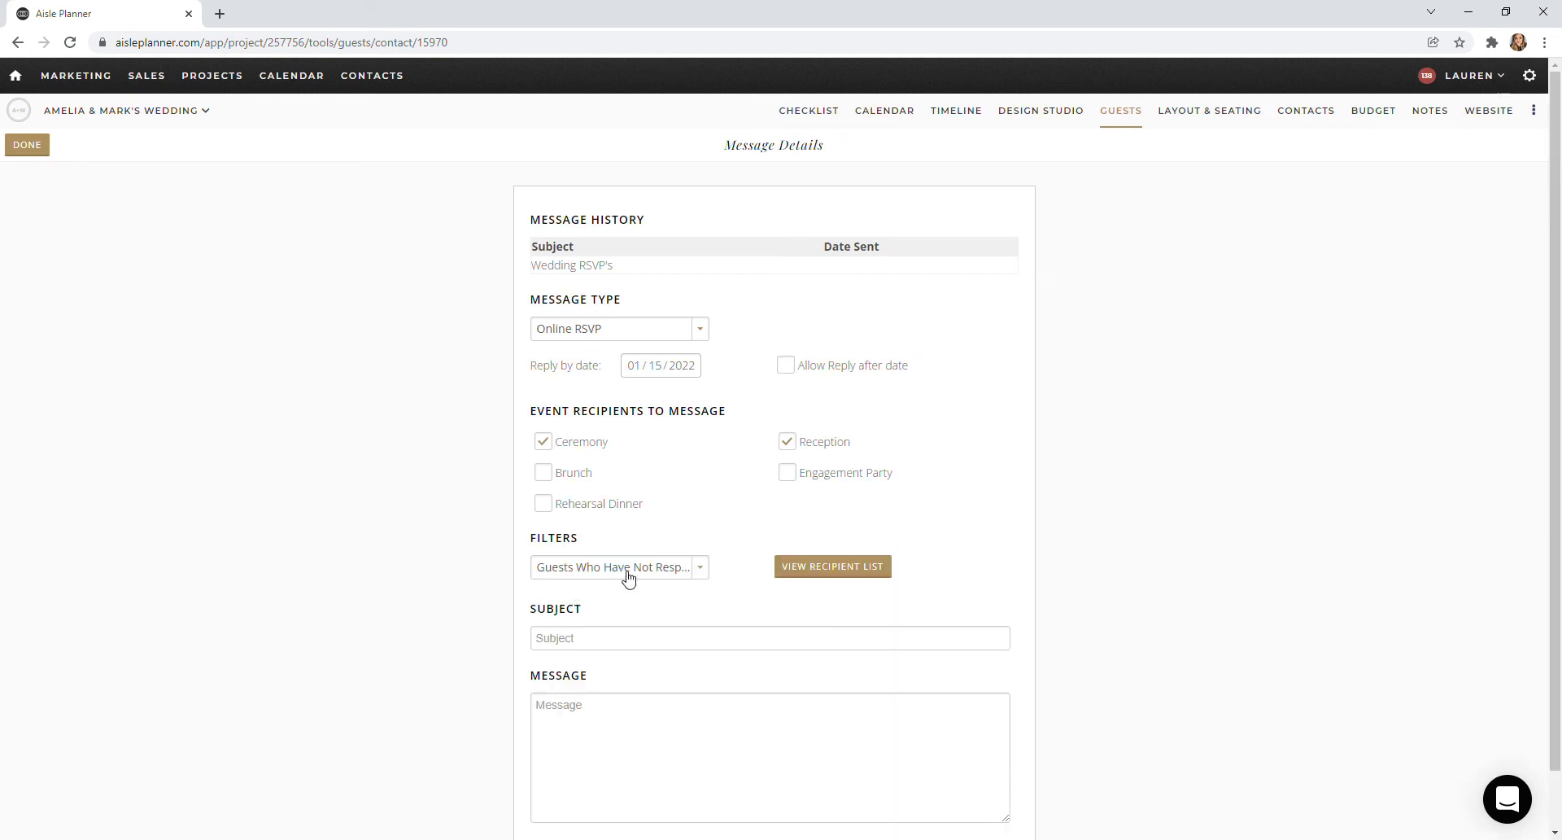
scroll(628, 586, "down", 1)
left_click(601, 511)
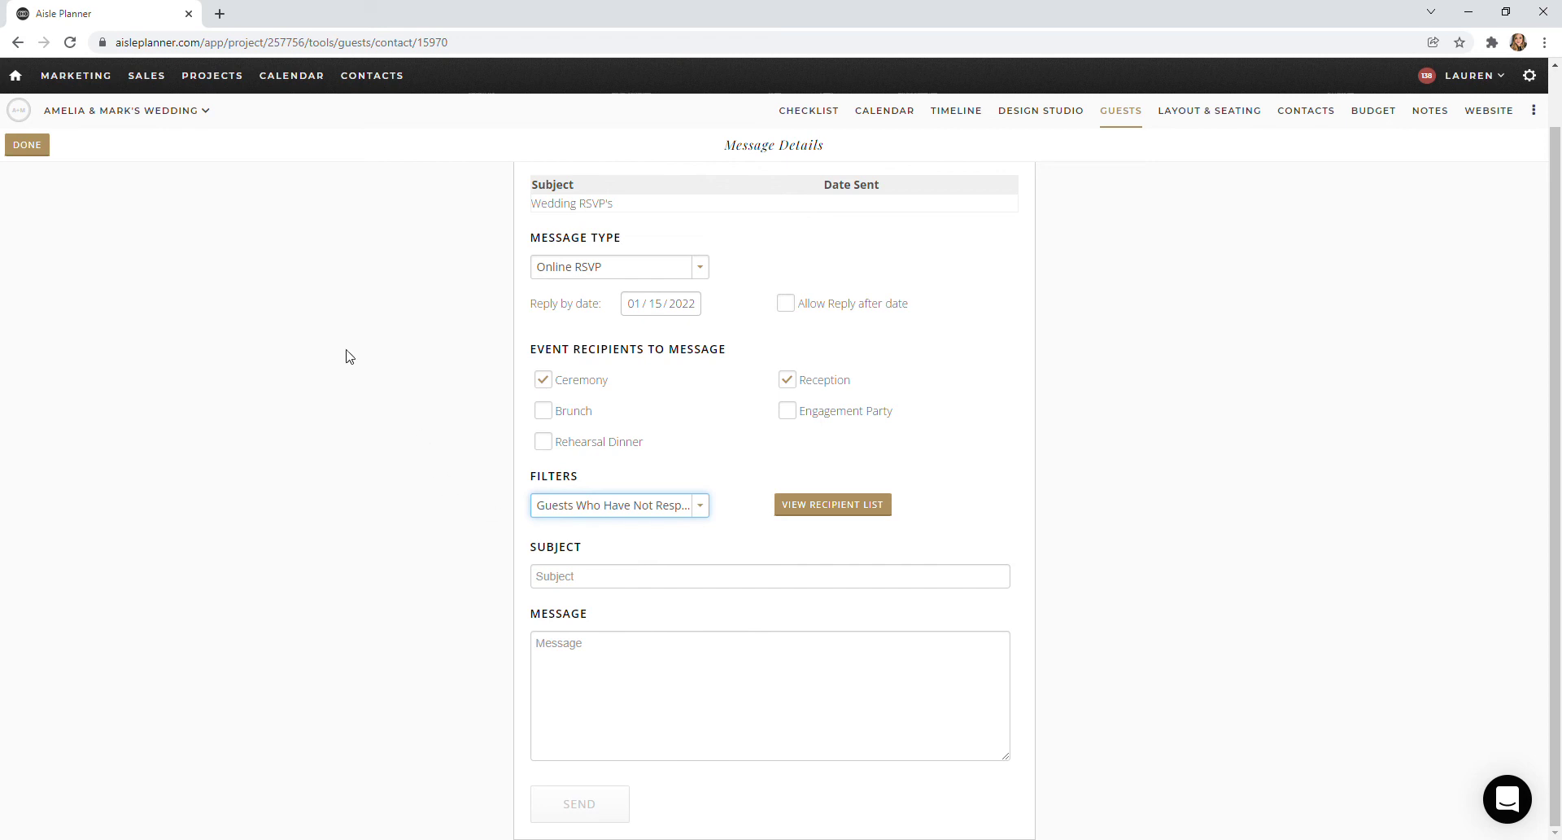
left_click(26, 145)
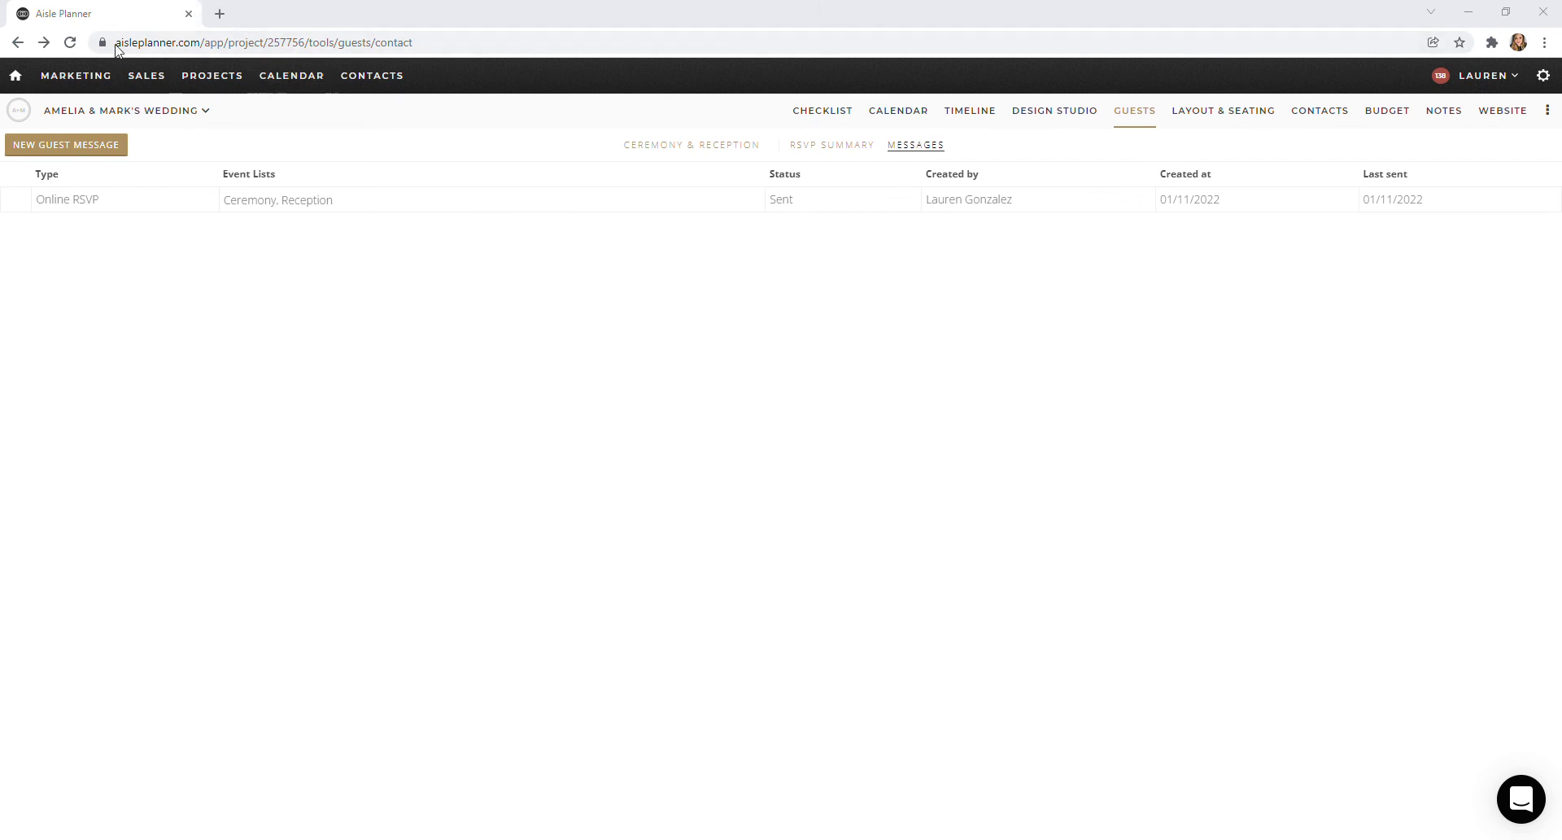
- Reload and view Ceremony & Reception guests individually, with their roles and meal choices
left_click(77, 51)
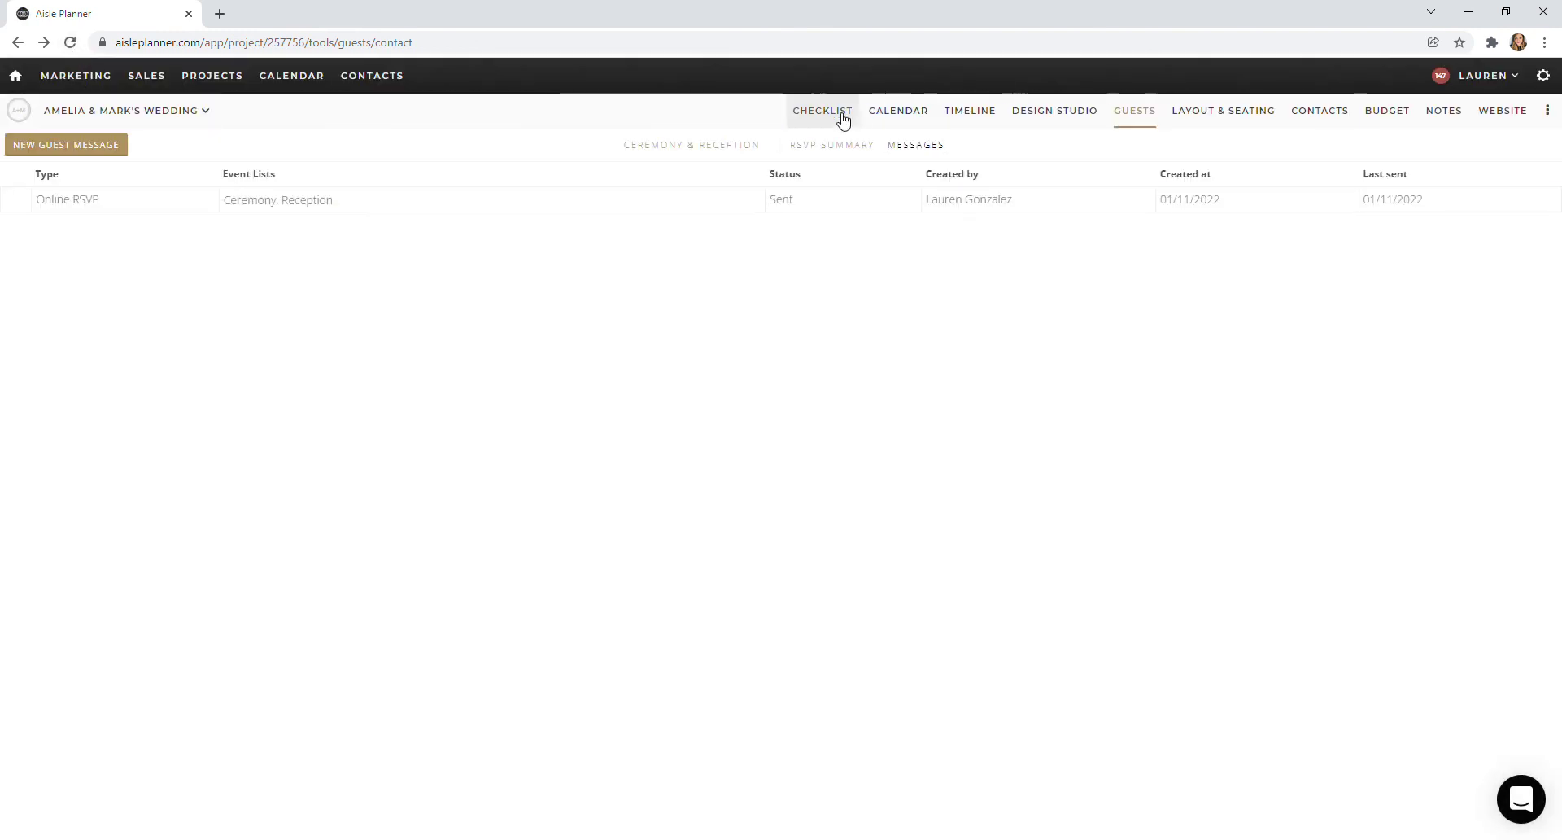
left_click(713, 148)
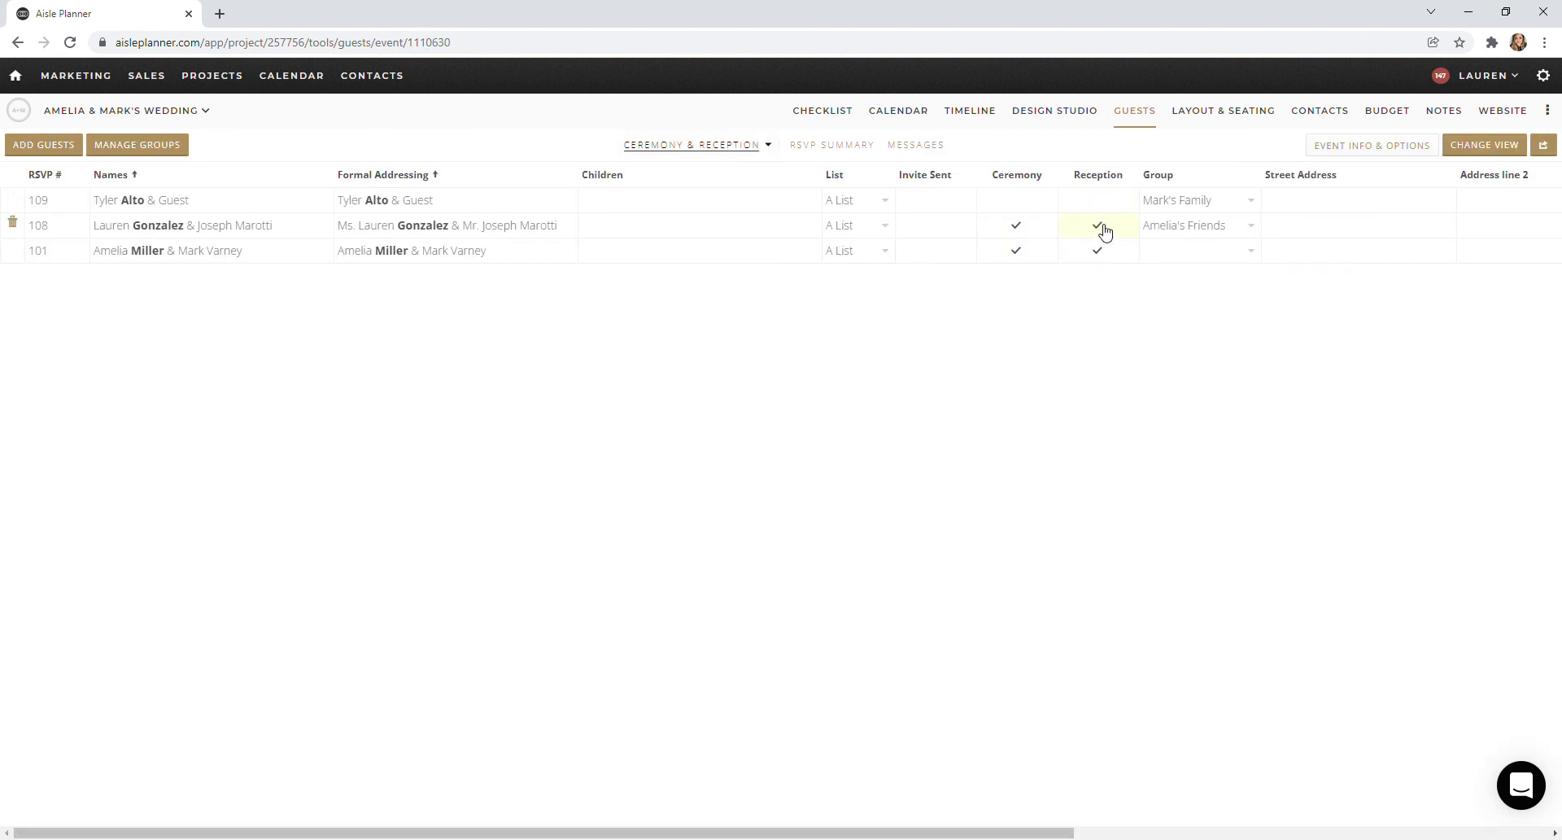
left_click(1484, 148)
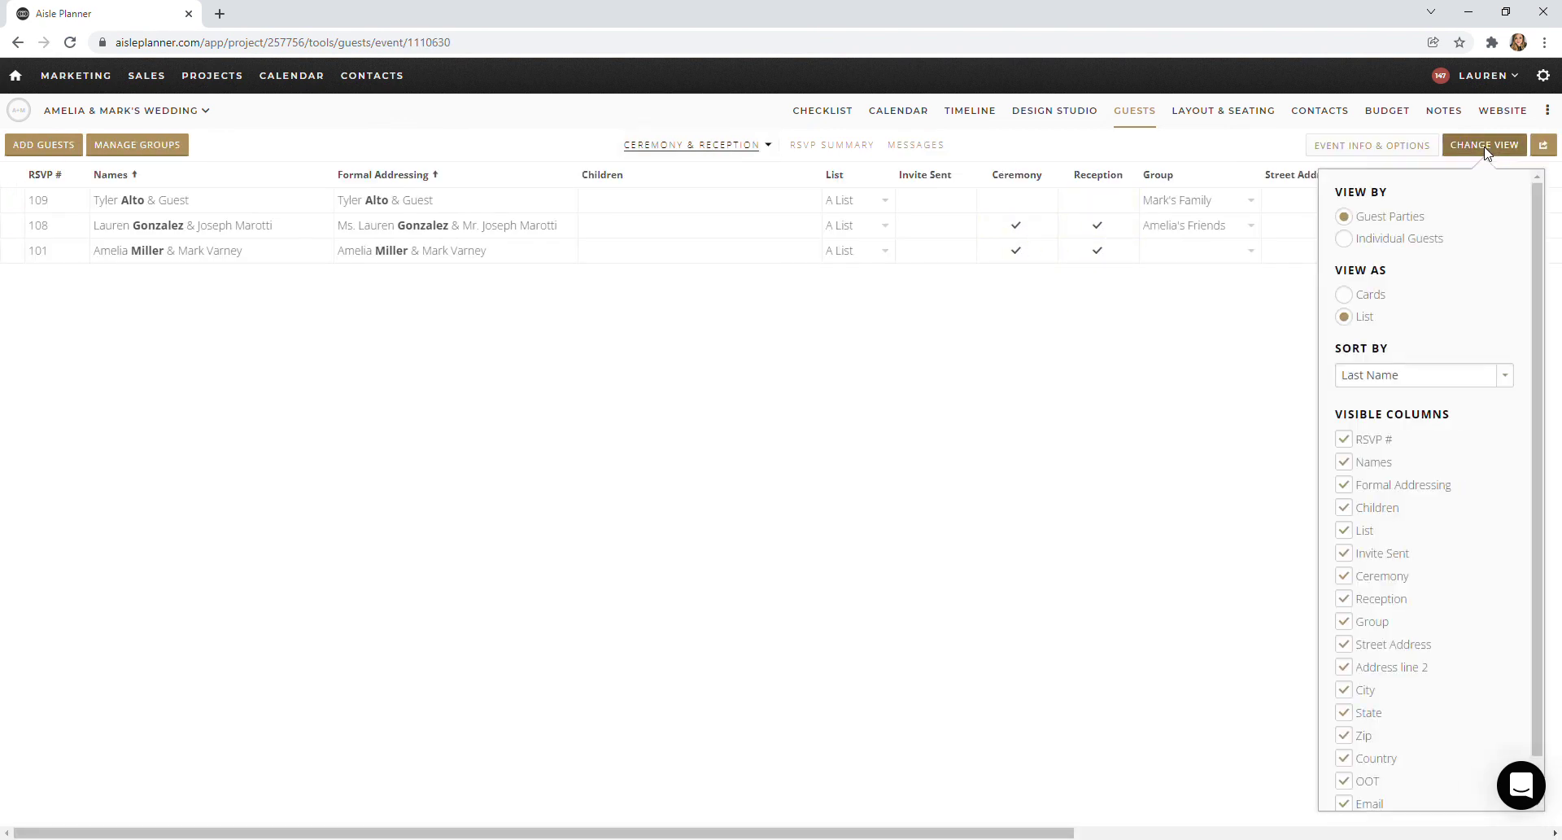
left_click(1415, 239)
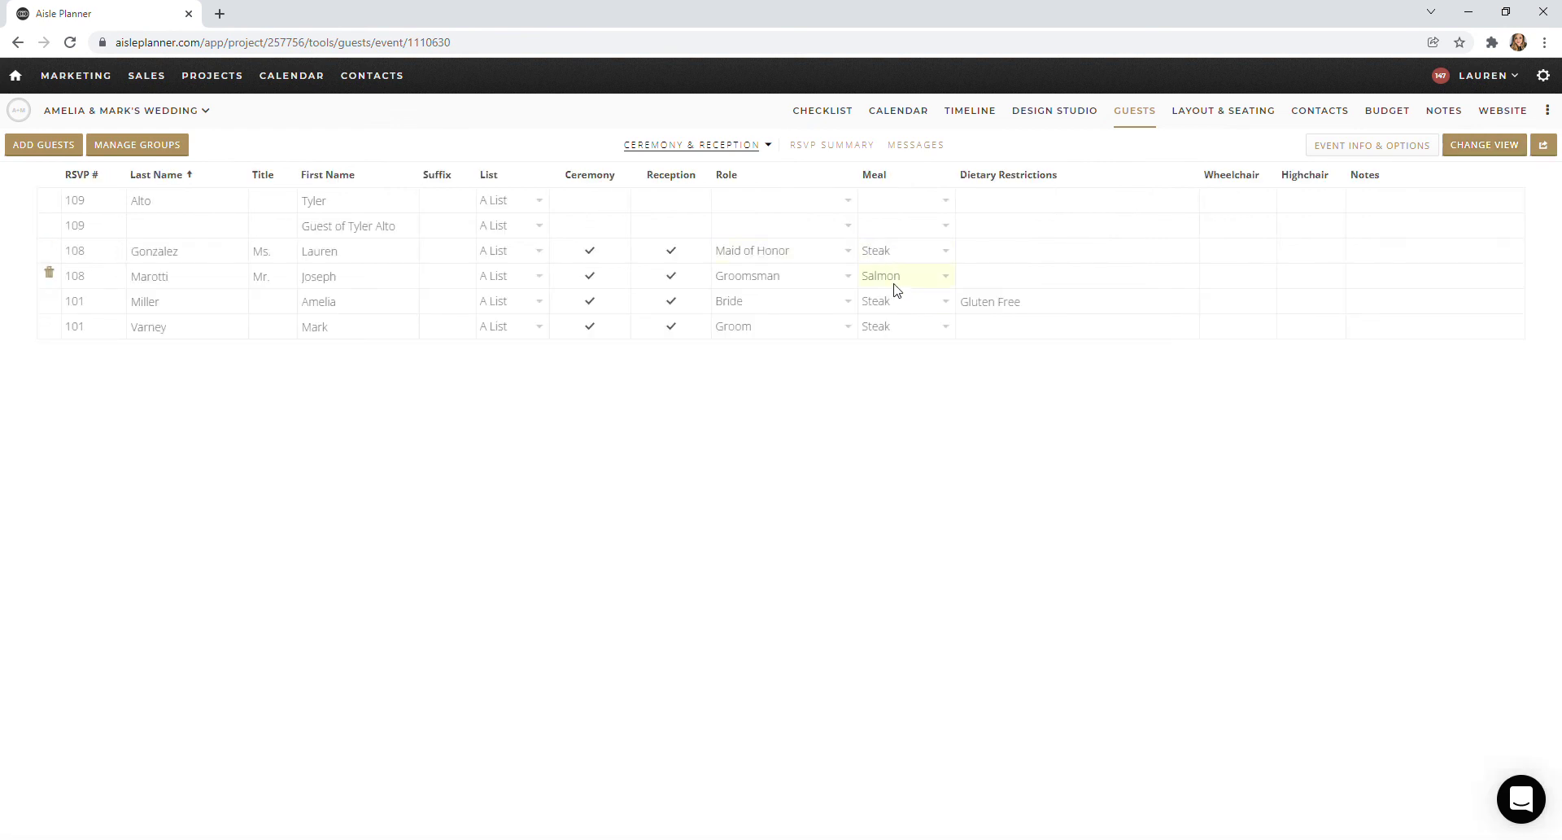